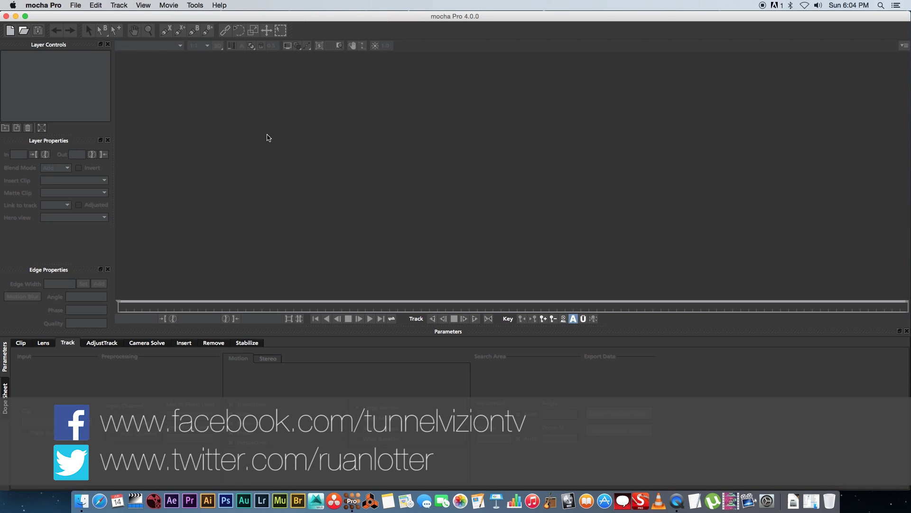
Start a new project from clip.mov, named clip, frames 0–165 at 24 fps
{"action": "left_click", "coordinate": [10, 30]}
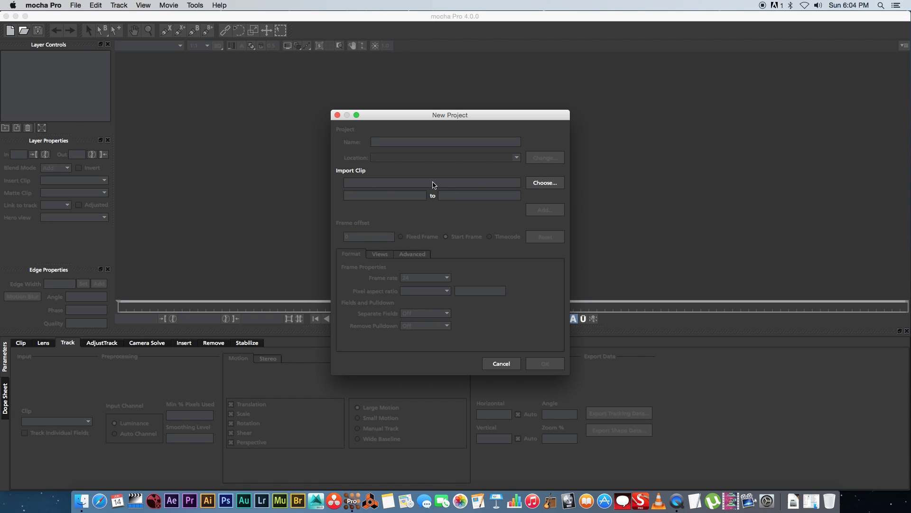
{"action": "left_click", "coordinate": [544, 183]}
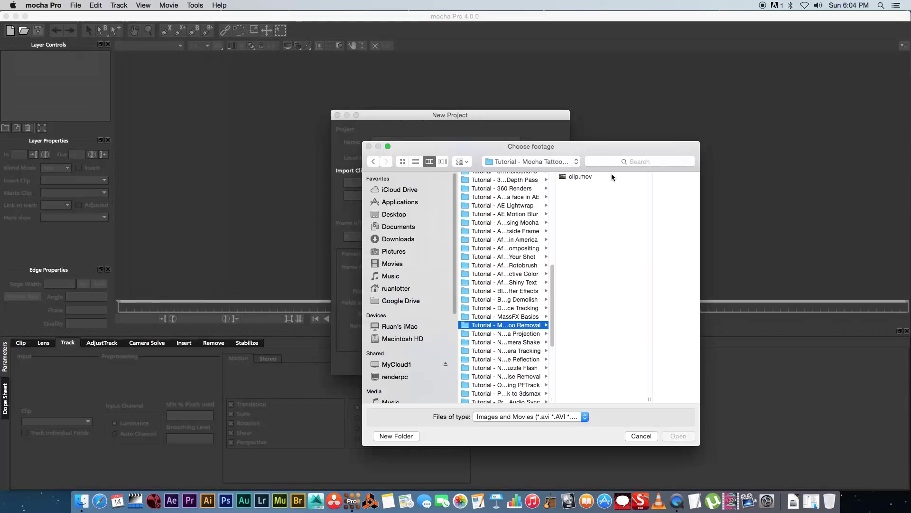
{"action": "left_click", "coordinate": [581, 176]}
{"action": "left_click", "coordinate": [678, 436]}
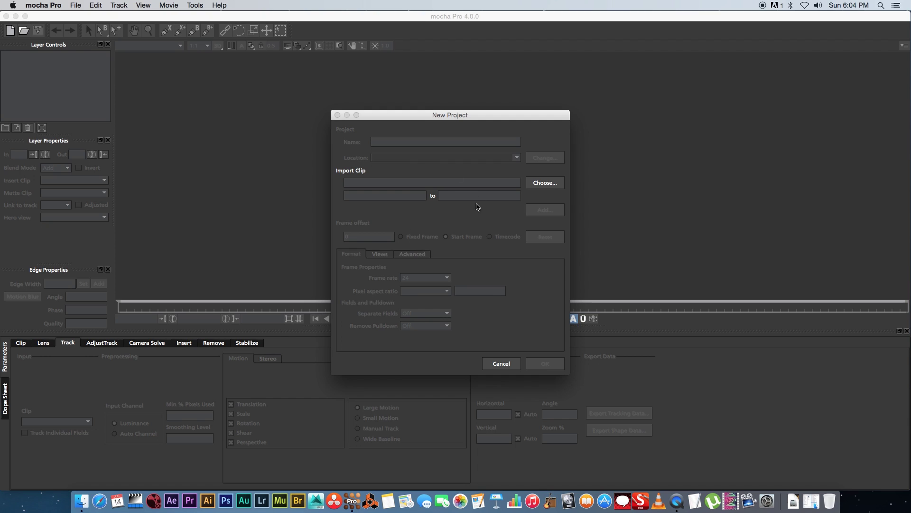
{"action": "left_click_drag", "start_coordinate": [490, 117], "coordinate": [463, 96]}
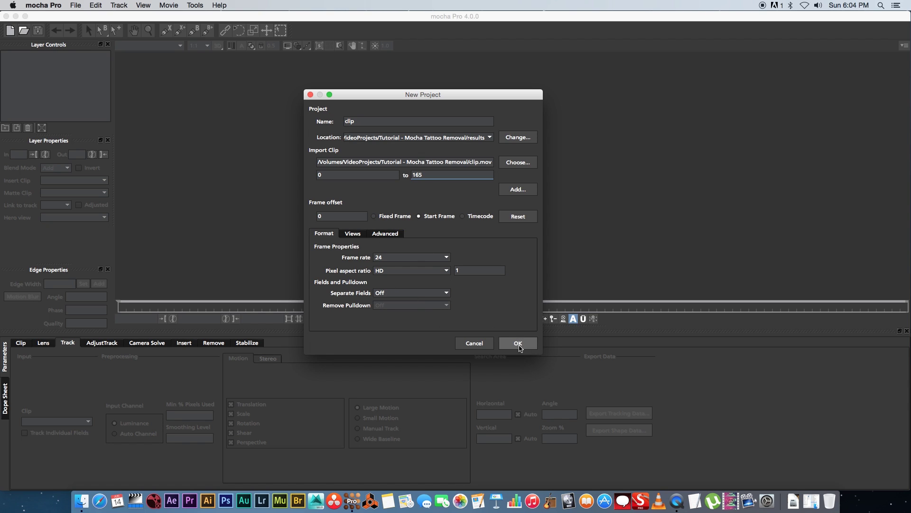
Create the clip project, play the forearm footage through, and return to frame 0
{"action": "left_click", "coordinate": [530, 348]}
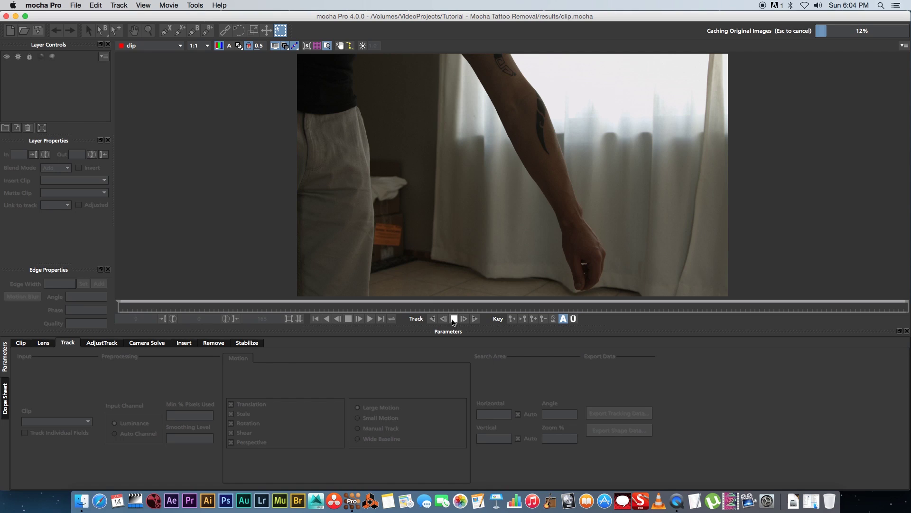
{"action": "left_click", "coordinate": [370, 318]}
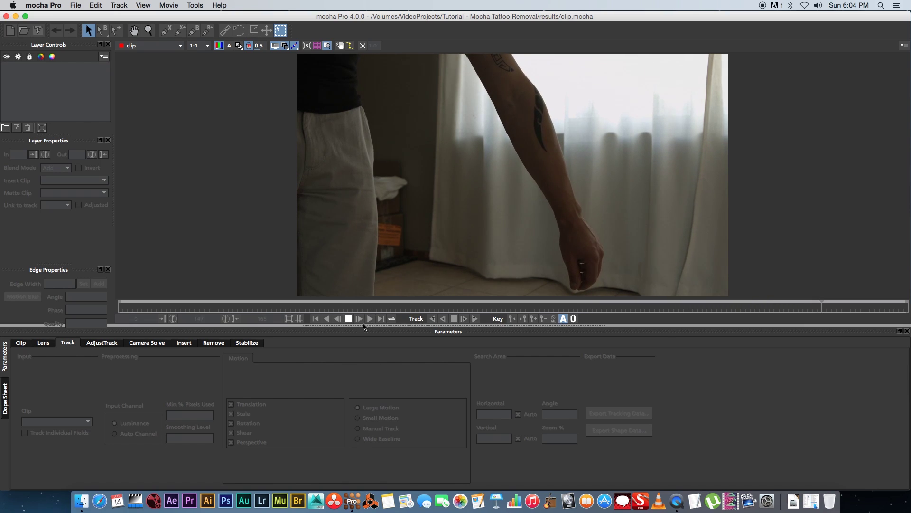
{"action": "left_click", "coordinate": [348, 319]}
{"action": "left_click", "coordinate": [316, 319]}
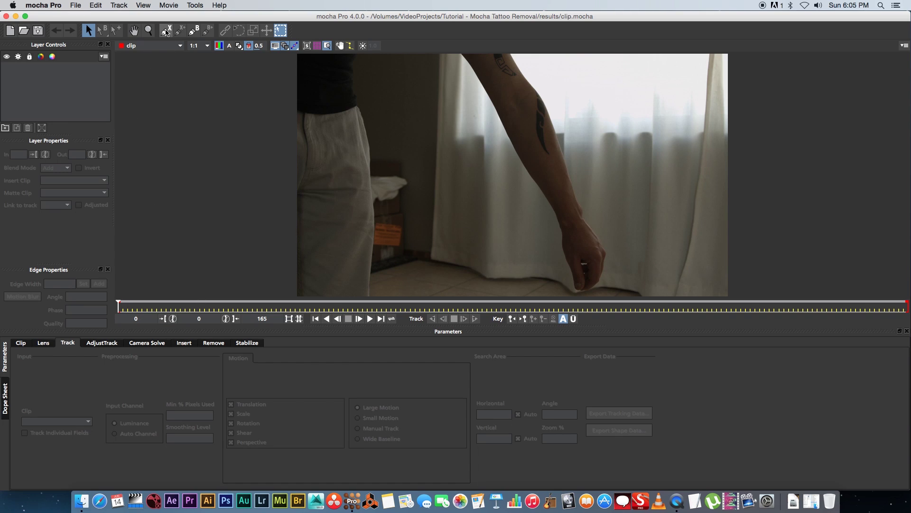
Zoom the viewer in on the forearm tattoo
{"action": "left_click", "coordinate": [166, 33]}
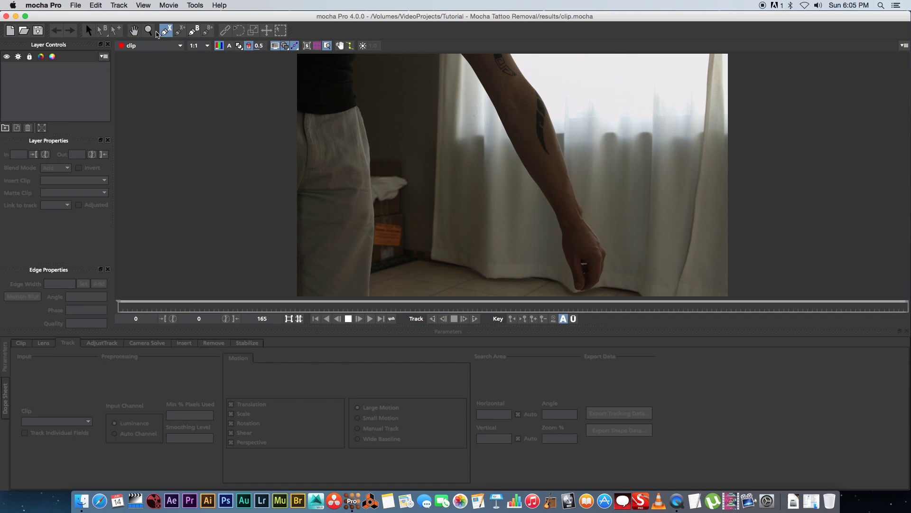
{"action": "left_click", "coordinate": [149, 31]}
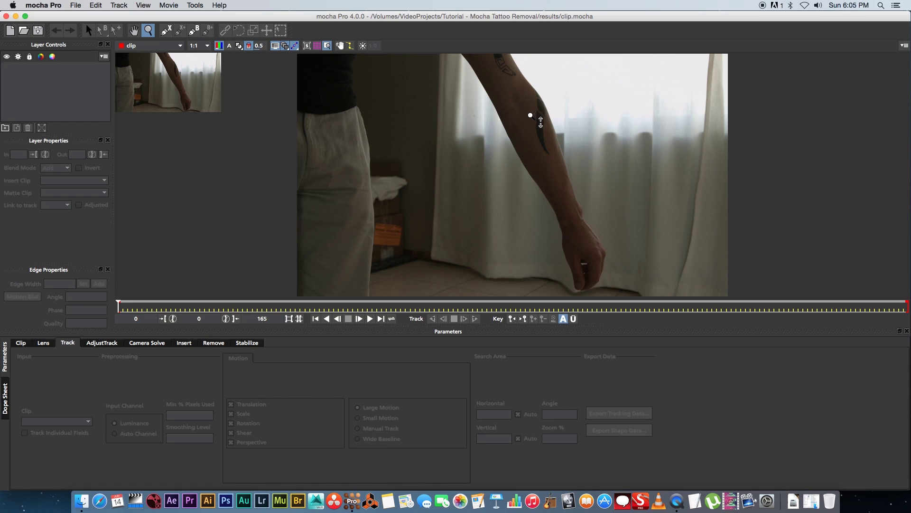
{"action": "mouse_move", "coordinate": [540, 119]}
{"action": "left_mouse_down"}
{"action": "mouse_move", "coordinate": [547, 78]}
{"action": "mouse_move", "coordinate": [541, 106]}
{"action": "mouse_move", "coordinate": [551, 125]}
{"action": "left_mouse_up"}
Draw a closed X-spline around the forearm as Layer 1 and track it forward with Perspective enabled
{"action": "left_click", "coordinate": [166, 31]}
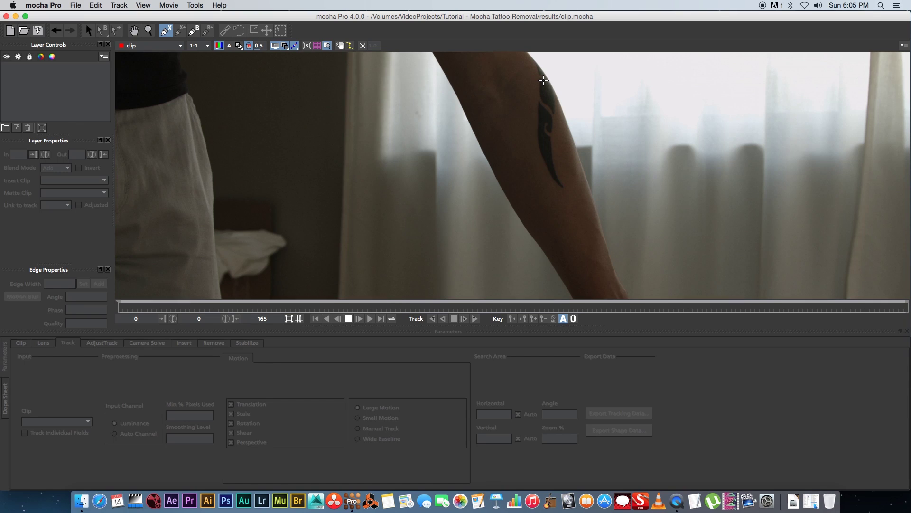
{"action": "left_click", "coordinate": [540, 82]}
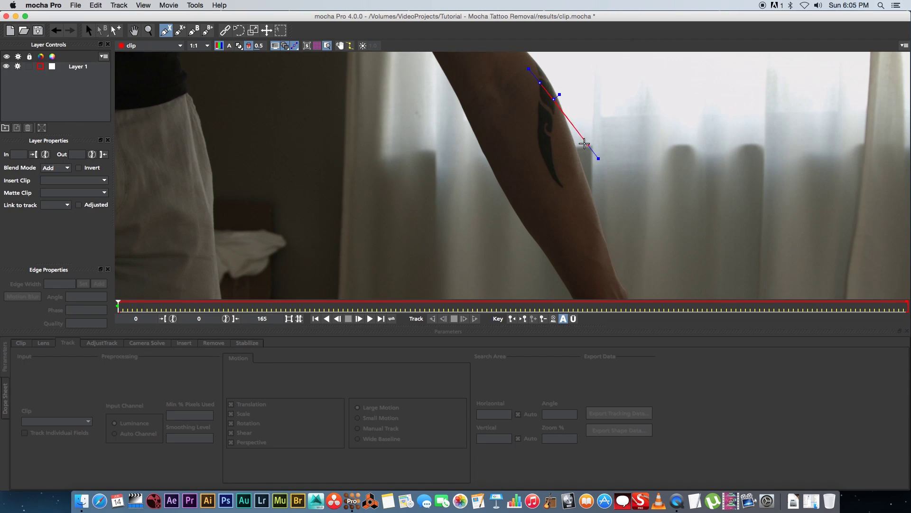
{"action": "left_click", "coordinate": [568, 138]}
{"action": "left_click", "coordinate": [581, 175]}
{"action": "left_click", "coordinate": [587, 210]}
{"action": "left_click", "coordinate": [554, 215]}
{"action": "left_click", "coordinate": [527, 181]}
{"action": "left_click", "coordinate": [512, 129]}
{"action": "left_click", "coordinate": [510, 95]}
{"action": "right_click", "coordinate": [512, 82]}
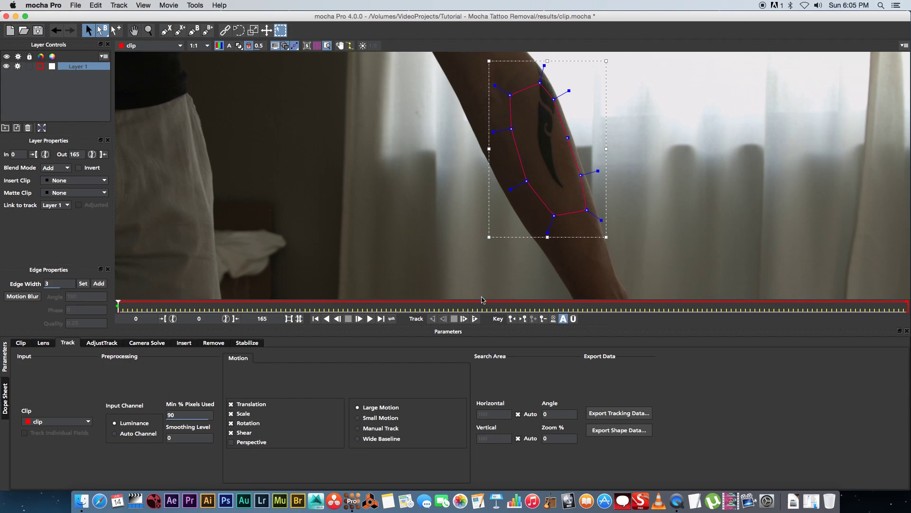
{"action": "left_click", "coordinate": [231, 442]}
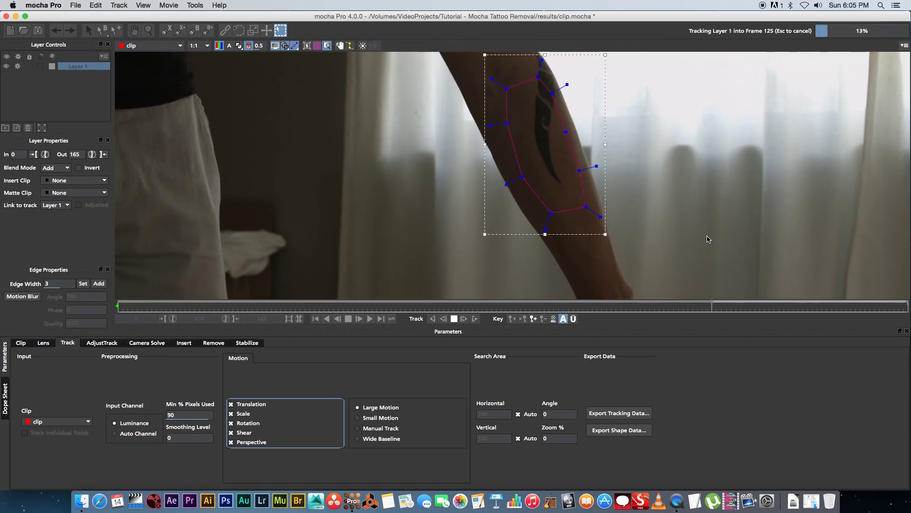
Scrub the timeline from frame 0 to verify the forearm track
{"action": "left_click", "coordinate": [316, 319]}
{"action": "left_click_drag", "start_coordinate": [120, 305], "coordinate": [482, 307]}
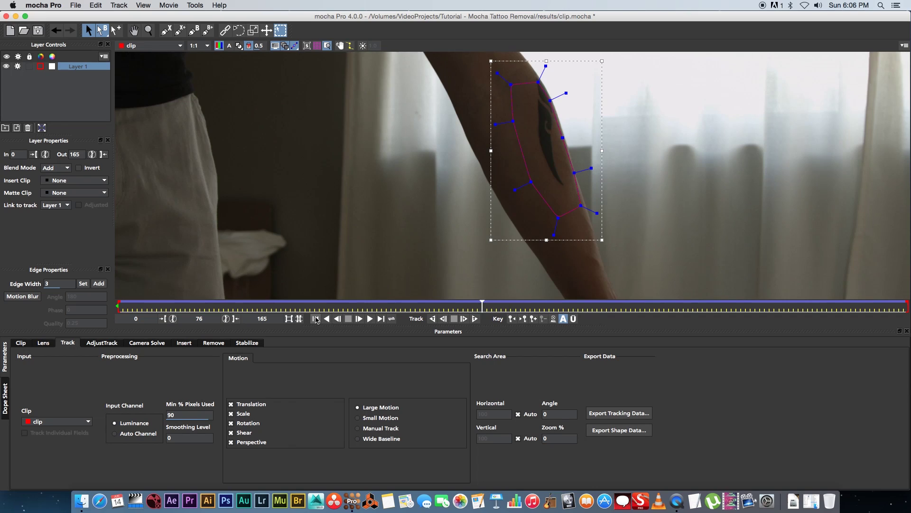
{"action": "left_click", "coordinate": [315, 318]}
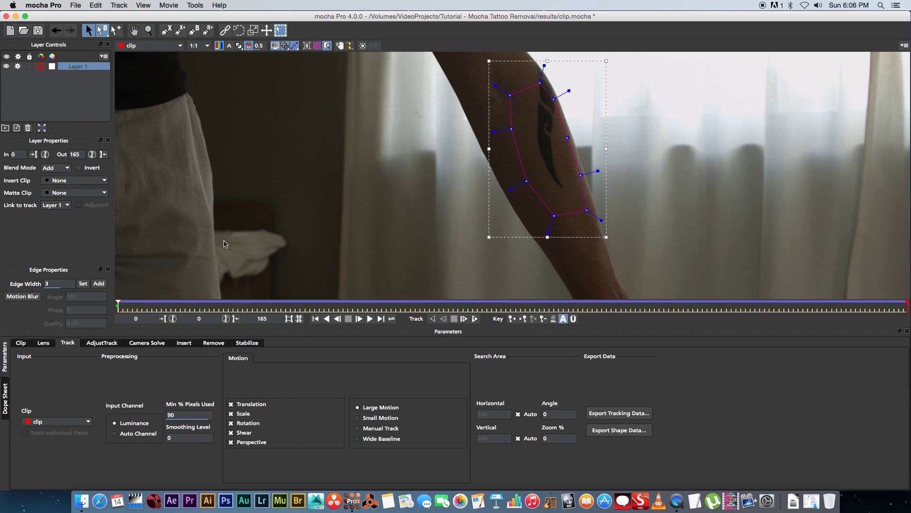
Rename Layer 1 to Tracker
{"action": "double_click", "coordinate": [76, 69]}
{"action": "type", "text": "Tracker"}
{"action": "key", "text": "Return"}
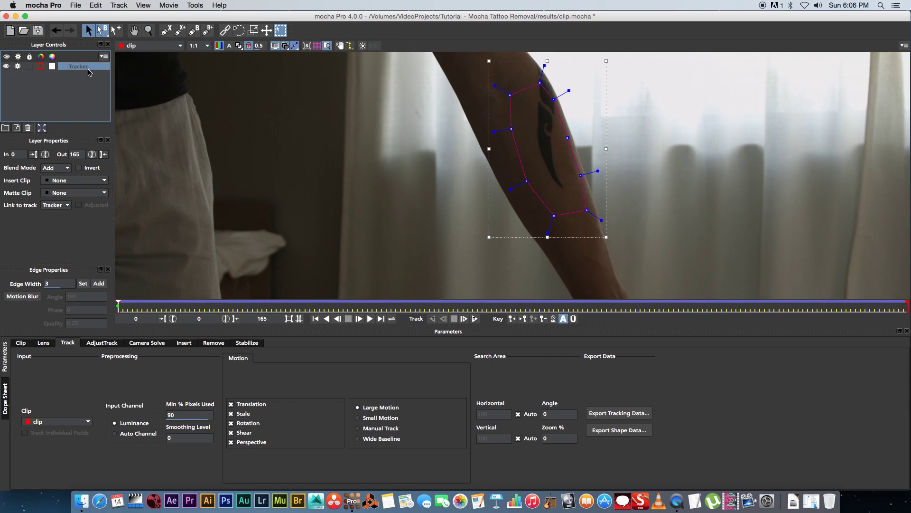
{"action": "left_click", "coordinate": [166, 31]}
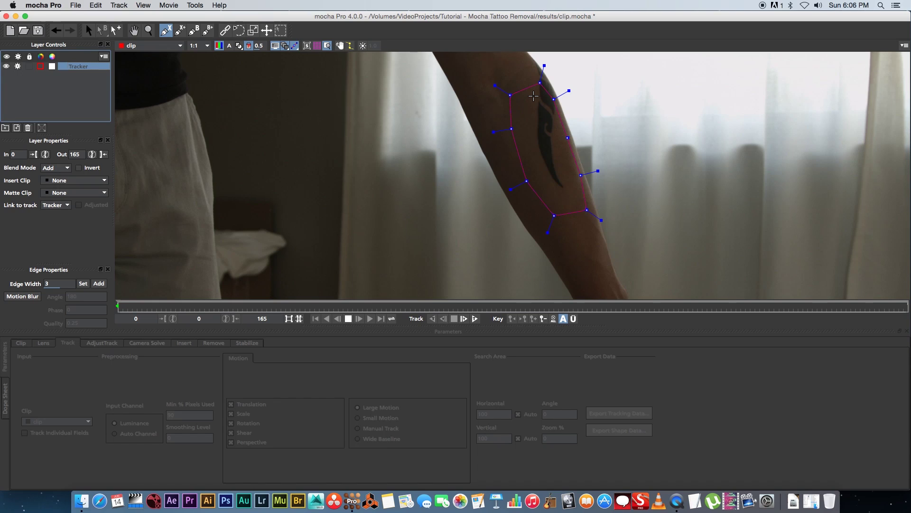
Draw a closed X-spline tightly around the tattoo as Layer 2
{"action": "left_click", "coordinate": [534, 97]}
{"action": "left_click", "coordinate": [544, 97]}
{"action": "left_click", "coordinate": [555, 114]}
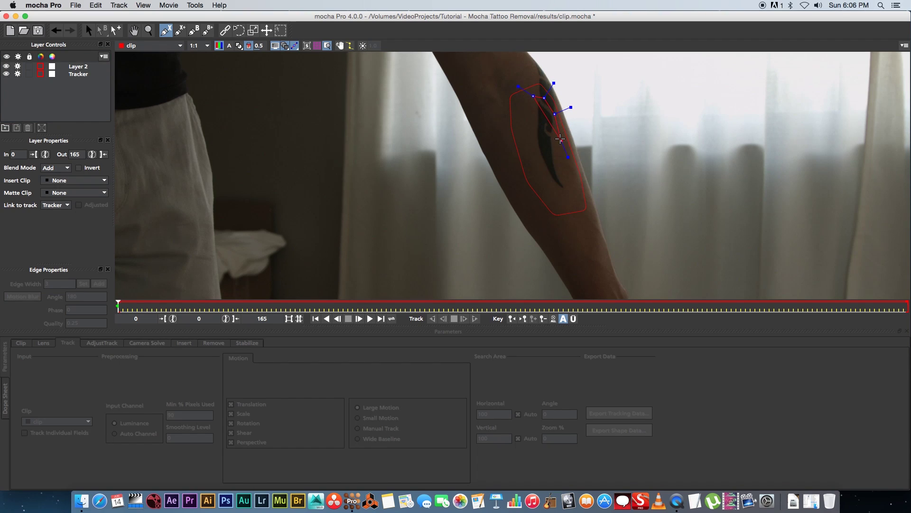
{"action": "left_click", "coordinate": [560, 139]}
{"action": "left_click", "coordinate": [560, 165]}
{"action": "left_click", "coordinate": [570, 183]}
{"action": "left_click", "coordinate": [570, 199]}
{"action": "left_click", "coordinate": [549, 194]}
{"action": "left_click", "coordinate": [530, 157]}
{"action": "left_click", "coordinate": [527, 138]}
{"action": "left_click", "coordinate": [526, 114]}
{"action": "right_click", "coordinate": [526, 115]}
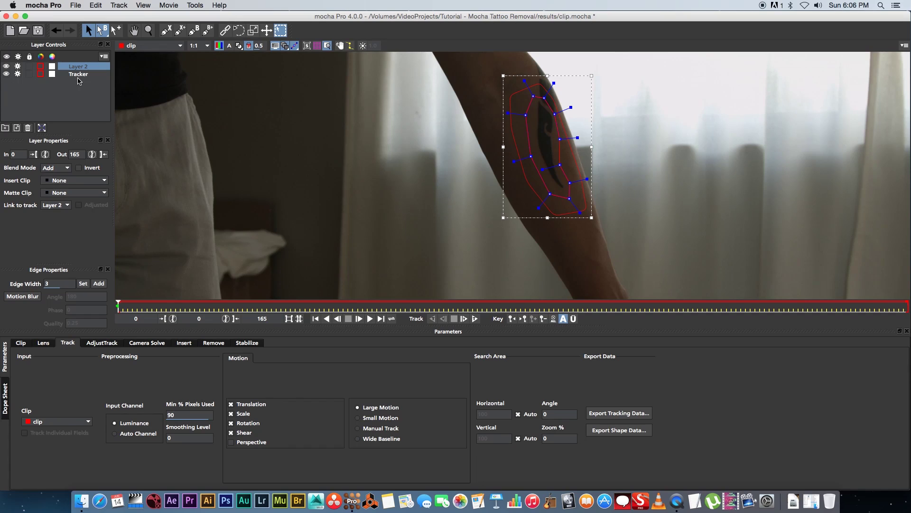
Link Layer 2 to Tracker's motion, check it at frame 85, and rename it Tattoo
{"action": "left_click", "coordinate": [68, 207]}
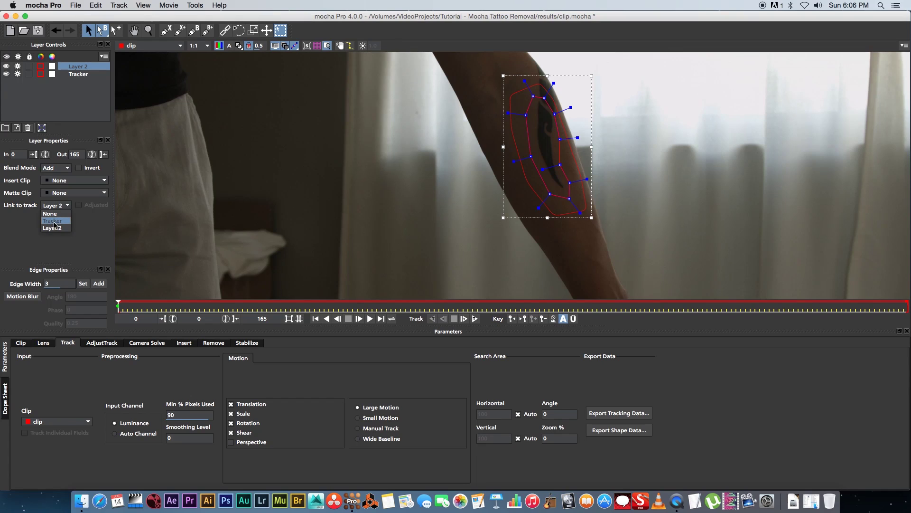
{"action": "left_click", "coordinate": [56, 221]}
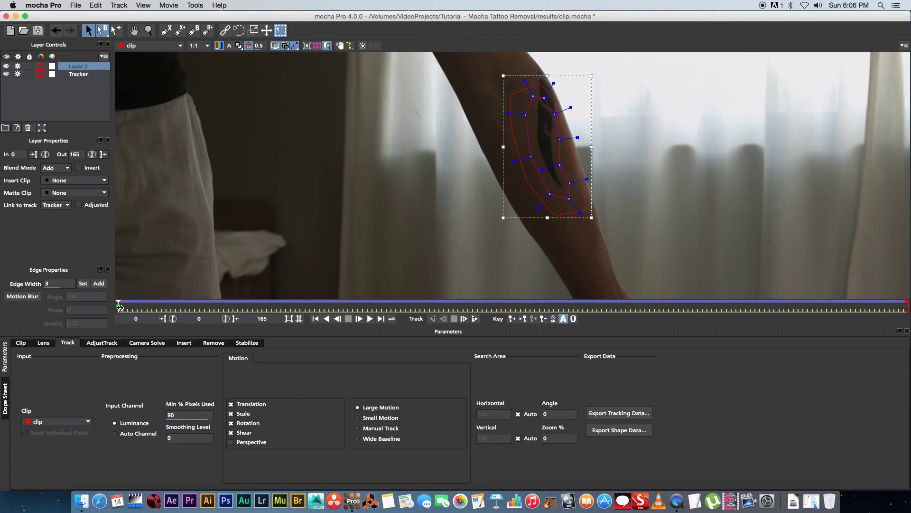
{"action": "mouse_move", "coordinate": [120, 306]}
{"action": "left_mouse_down"}
{"action": "mouse_move", "coordinate": [729, 296]}
{"action": "mouse_move", "coordinate": [119, 301]}
{"action": "left_mouse_up"}
{"action": "double_click", "coordinate": [76, 67]}
{"action": "type", "text": "T"}
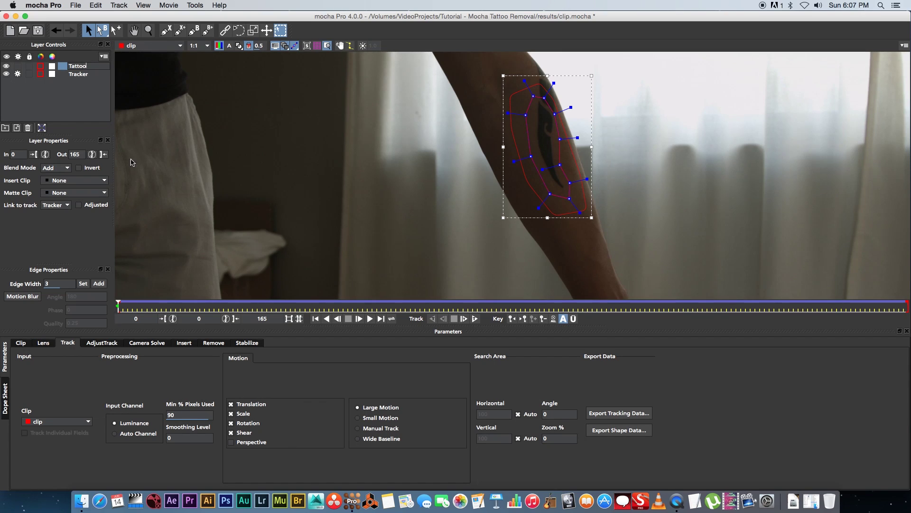
{"action": "type", "text": "attoo"}
{"action": "key", "text": "Return"}
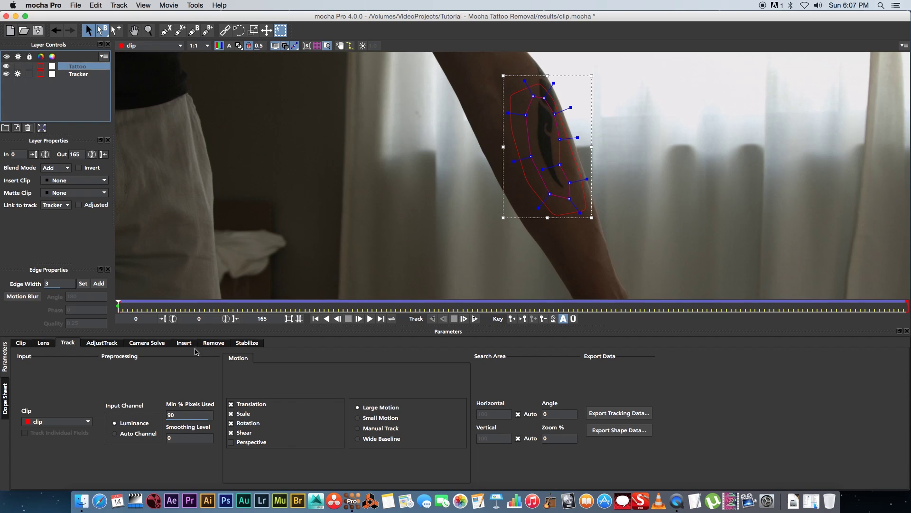
Show the Remove settings with Cleanplate_clip as clean plate and bring up Finder
{"action": "left_click", "coordinate": [213, 343]}
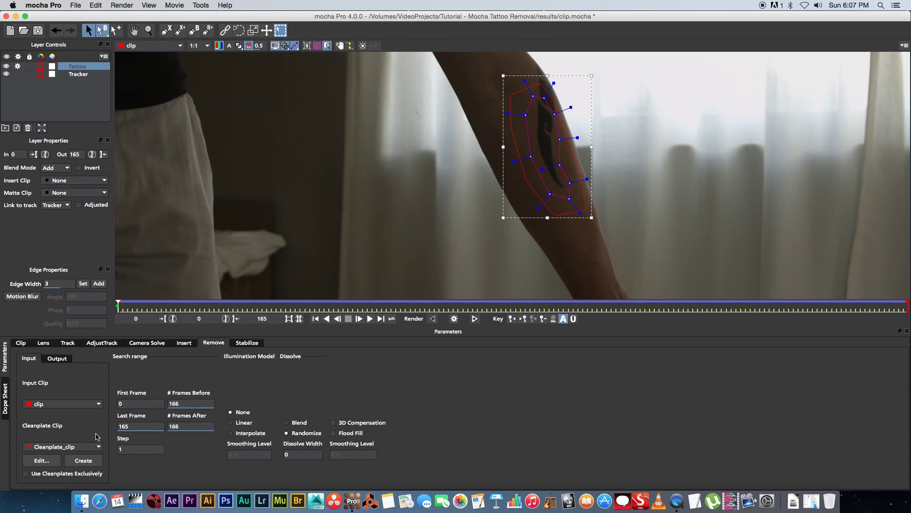
{"action": "left_click", "coordinate": [82, 501]}
{"action": "left_click_drag", "start_coordinate": [644, 106], "coordinate": [557, 133]}
Preview Cleanplate_clip0.TIFF in the results folder and open it in Photoshop CS6
{"action": "left_click", "coordinate": [633, 157]}
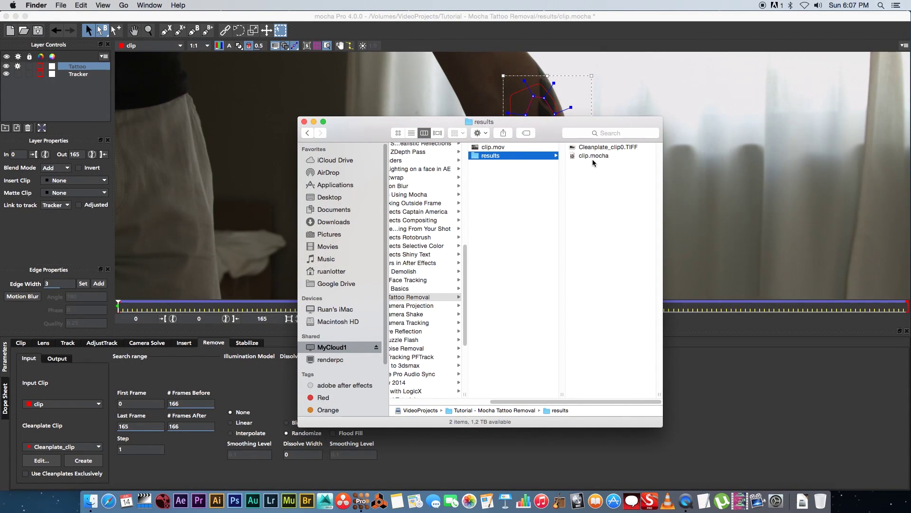
{"action": "left_click", "coordinate": [615, 149]}
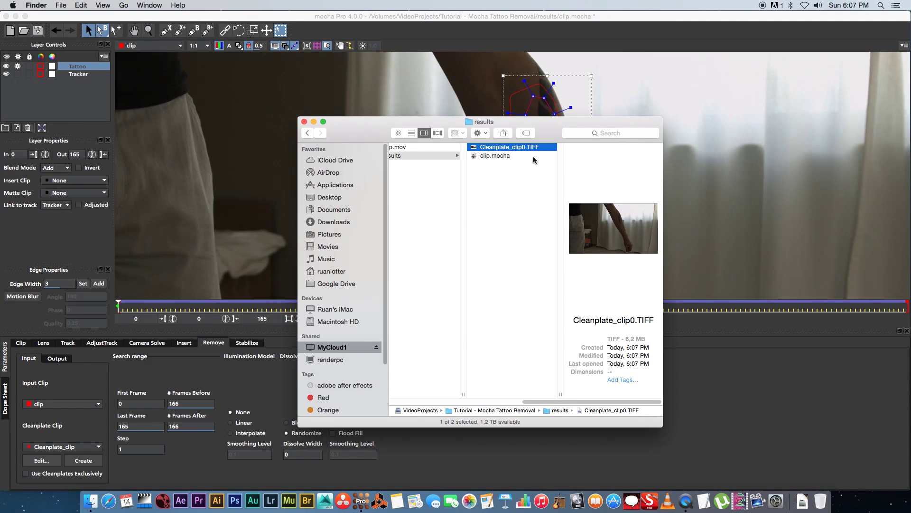
{"action": "key", "text": "space"}
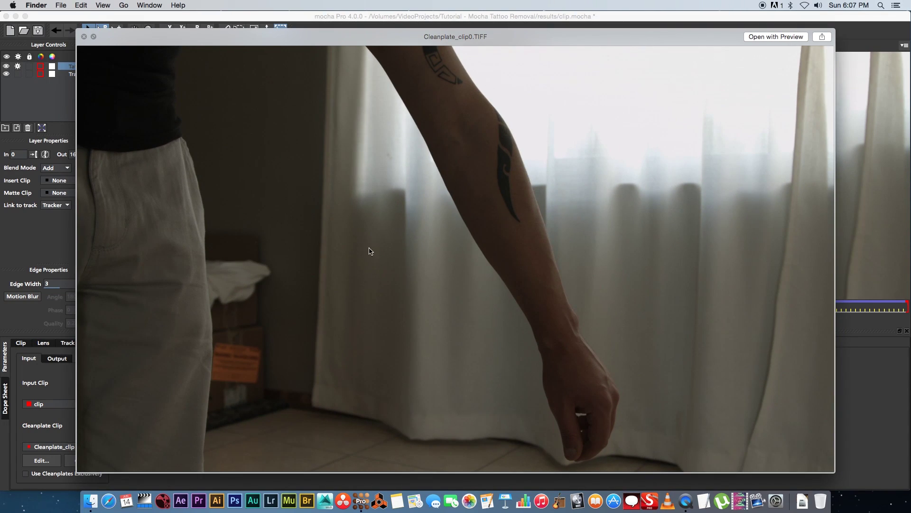
{"action": "left_click", "coordinate": [84, 37]}
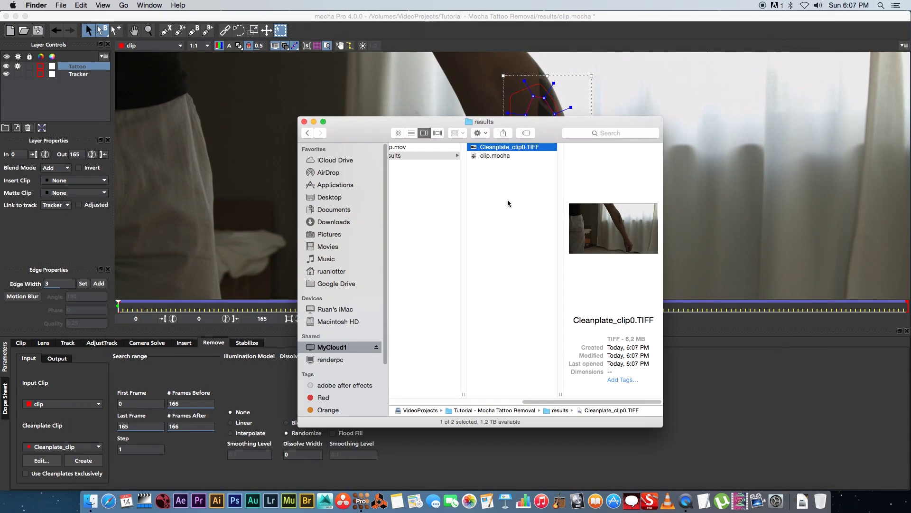
{"action": "right_click", "coordinate": [515, 149]}
{"action": "mouse_move", "coordinate": [552, 164]}
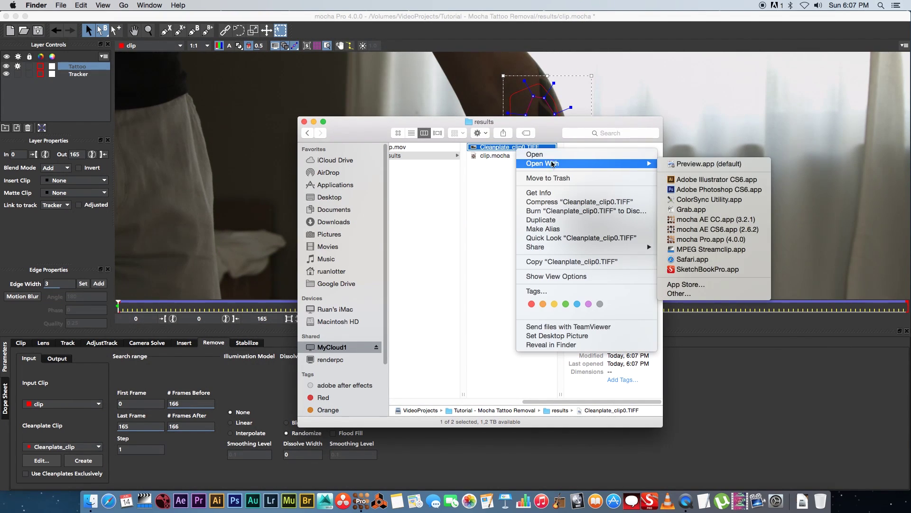
{"action": "left_click", "coordinate": [703, 190]}
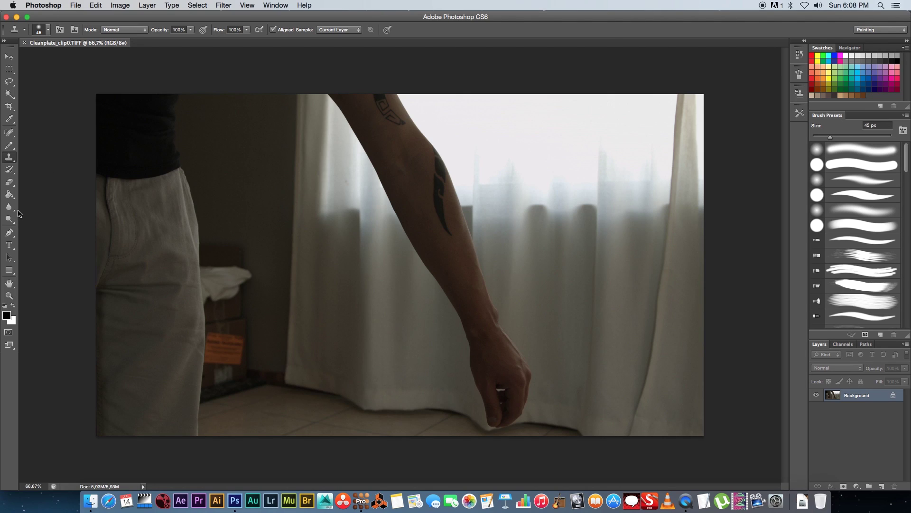
Clone-stamp skin over the tattoo using a 69 px brush at 48% opacity
{"action": "left_click", "coordinate": [9, 295]}
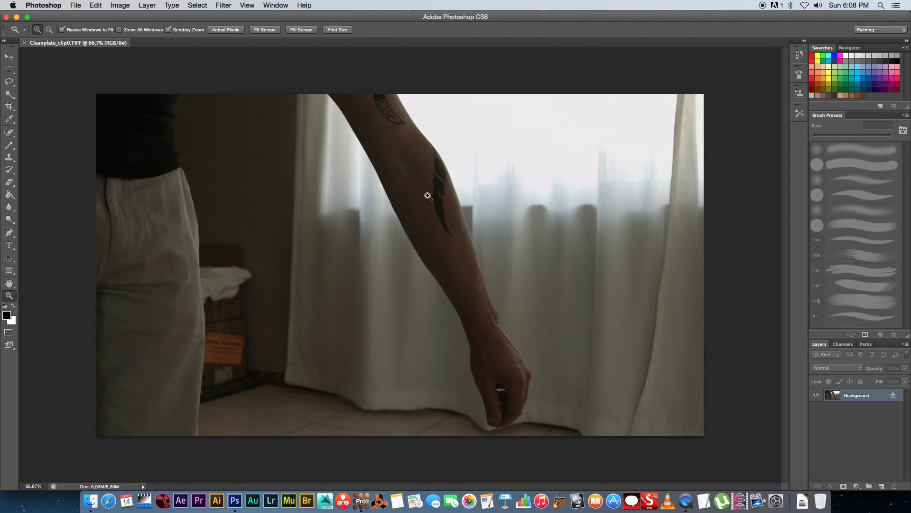
{"action": "left_click_drag", "start_coordinate": [428, 197], "coordinate": [455, 140]}
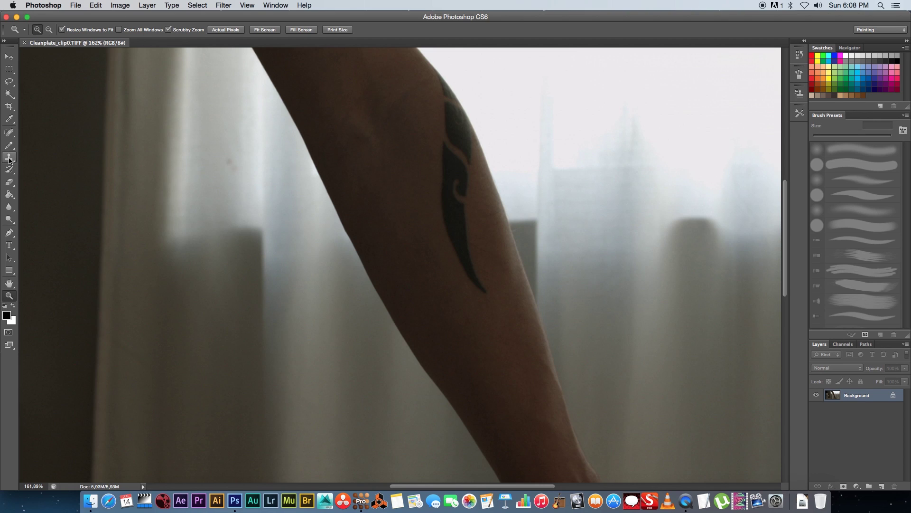
{"action": "left_click", "coordinate": [9, 158]}
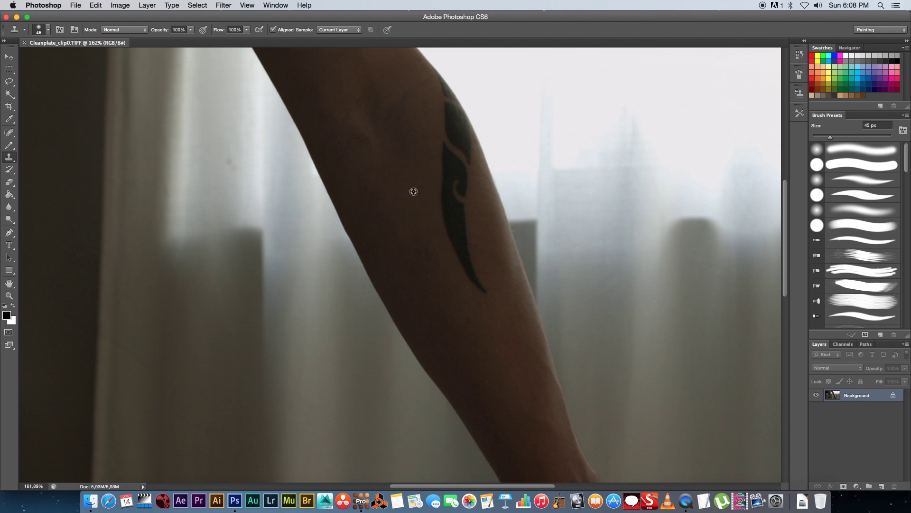
{"action": "mouse_move", "coordinate": [456, 207]}
{"action": "left_mouse_down"}
{"action": "mouse_move", "coordinate": [443, 186]}
{"action": "mouse_move", "coordinate": [464, 198]}
{"action": "left_mouse_up"}
{"action": "left_click", "coordinate": [426, 225], "text": "alt"}
{"action": "mouse_move", "coordinate": [425, 224]}
{"action": "left_mouse_down"}
{"action": "mouse_move", "coordinate": [460, 216]}
{"action": "mouse_move", "coordinate": [445, 242]}
{"action": "mouse_move", "coordinate": [414, 222]}
{"action": "mouse_move", "coordinate": [449, 244]}
{"action": "mouse_move", "coordinate": [457, 234]}
{"action": "mouse_move", "coordinate": [468, 278]}
{"action": "mouse_move", "coordinate": [485, 292]}
{"action": "mouse_move", "coordinate": [454, 256]}
{"action": "mouse_move", "coordinate": [483, 284]}
{"action": "mouse_move", "coordinate": [449, 159]}
{"action": "left_mouse_up"}
{"action": "left_click", "coordinate": [417, 219], "text": "alt"}
{"action": "key", "text": "Return"}
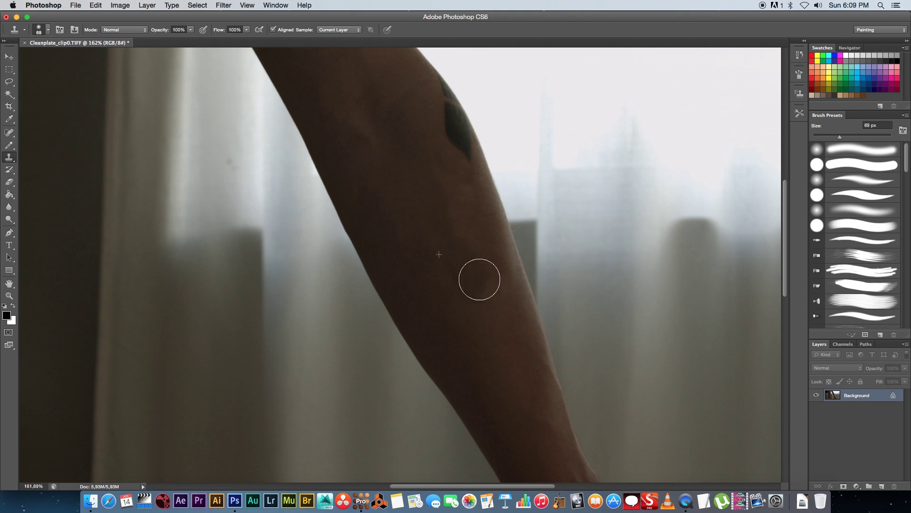
{"action": "left_click_drag", "start_coordinate": [190, 29], "coordinate": [168, 42]}
Save the painted clean plate and minimize Photoshop
{"action": "left_click", "coordinate": [76, 7]}
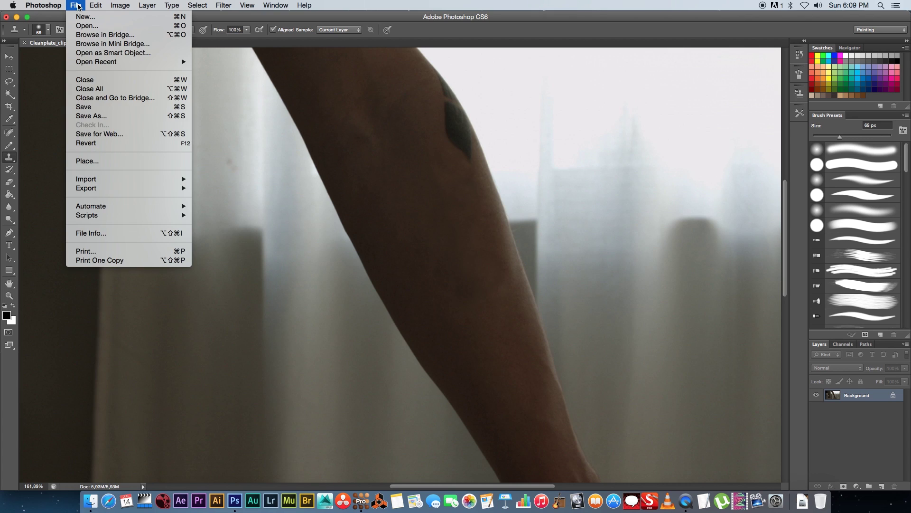
{"action": "left_click", "coordinate": [88, 113]}
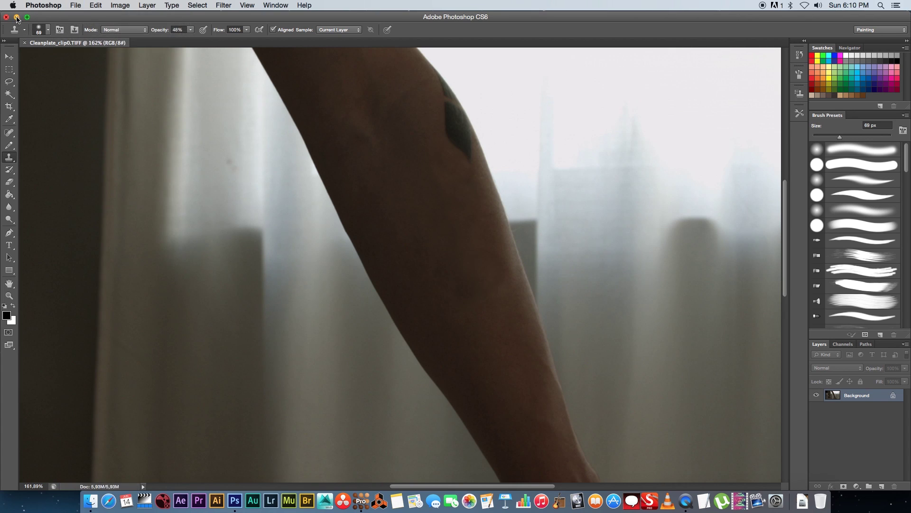
{"action": "left_click", "coordinate": [16, 18]}
Set Remove to Linear illumination and Blend dissolve with a Dissolve Width of 20
{"action": "left_click", "coordinate": [315, 123]}
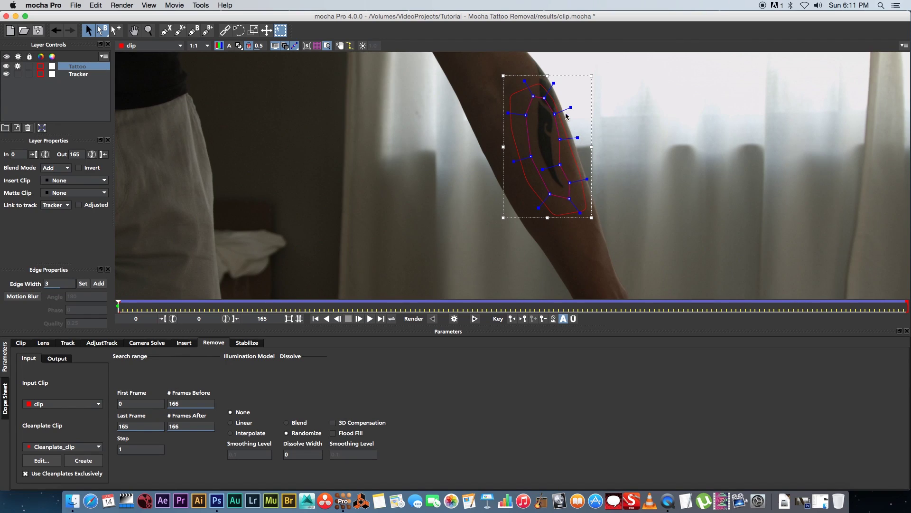
{"action": "left_click", "coordinate": [238, 423]}
{"action": "left_click", "coordinate": [296, 423]}
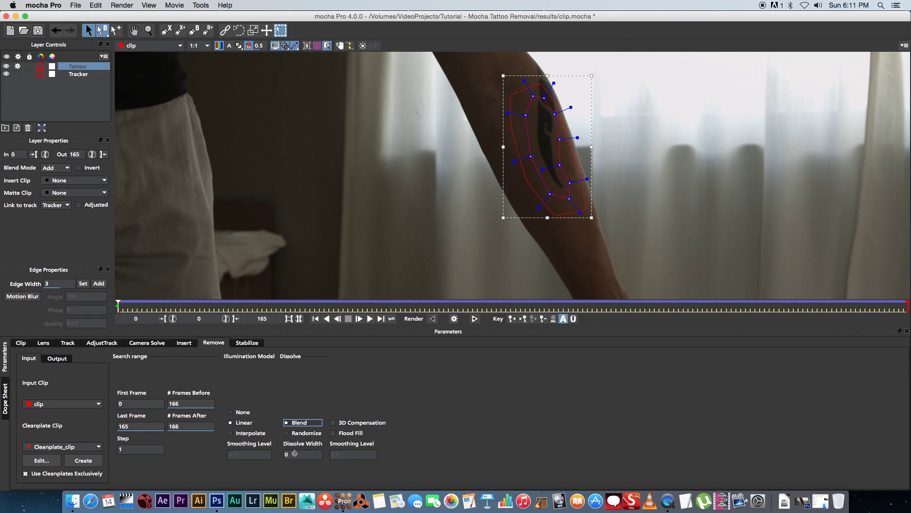
{"action": "left_click", "coordinate": [295, 453]}
{"action": "type", "text": "20"}
Render Remove_clip, turn off Show All Overlays, and play the cleaned result
{"action": "left_click", "coordinate": [475, 319]}
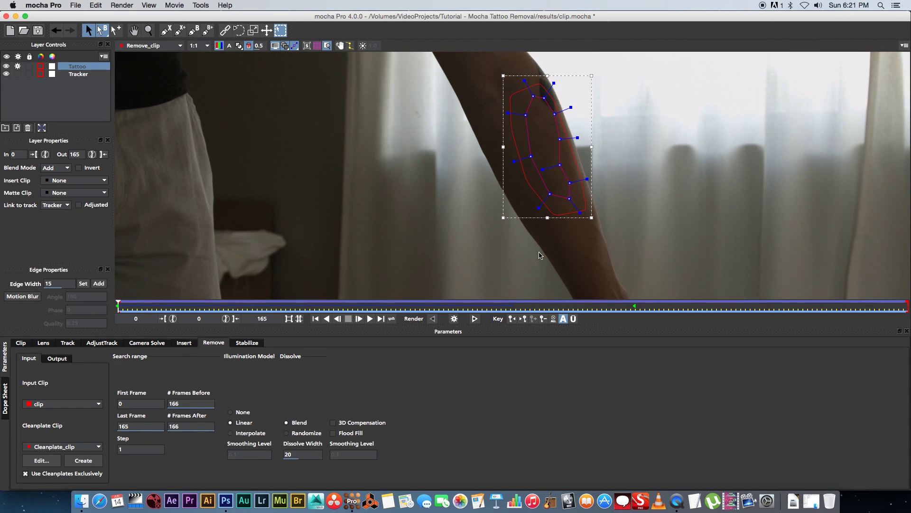
{"action": "left_click", "coordinate": [149, 7]}
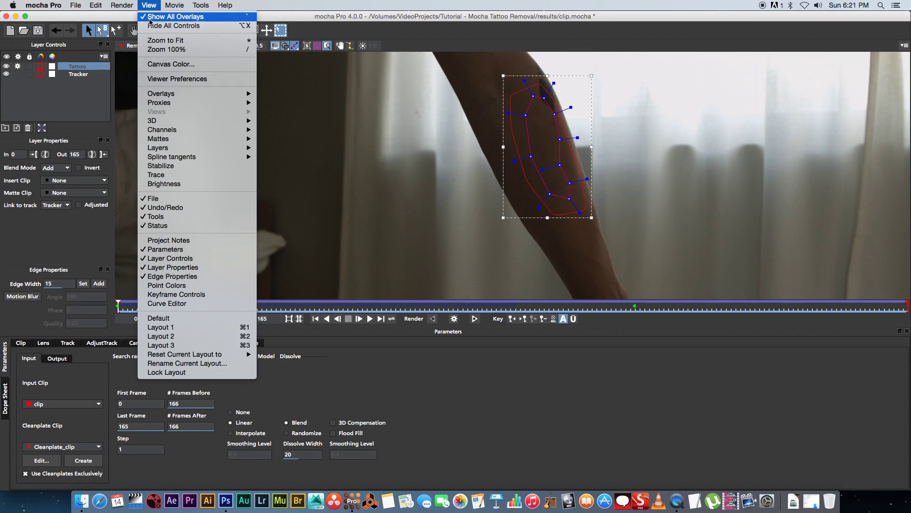
{"action": "left_click", "coordinate": [185, 18]}
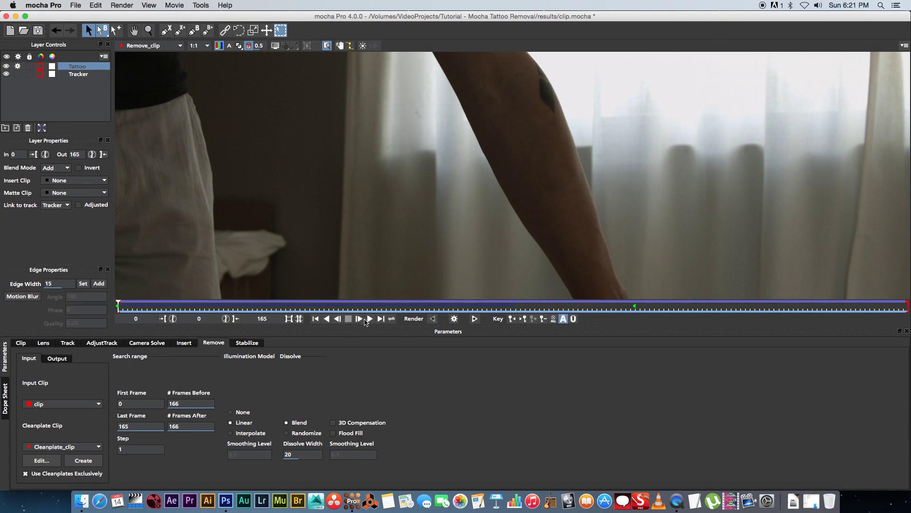
{"action": "left_click", "coordinate": [369, 319]}
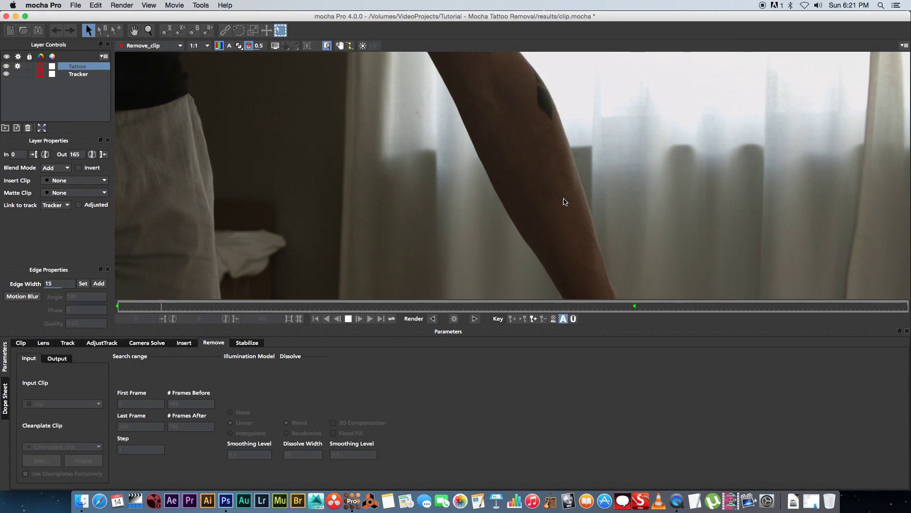